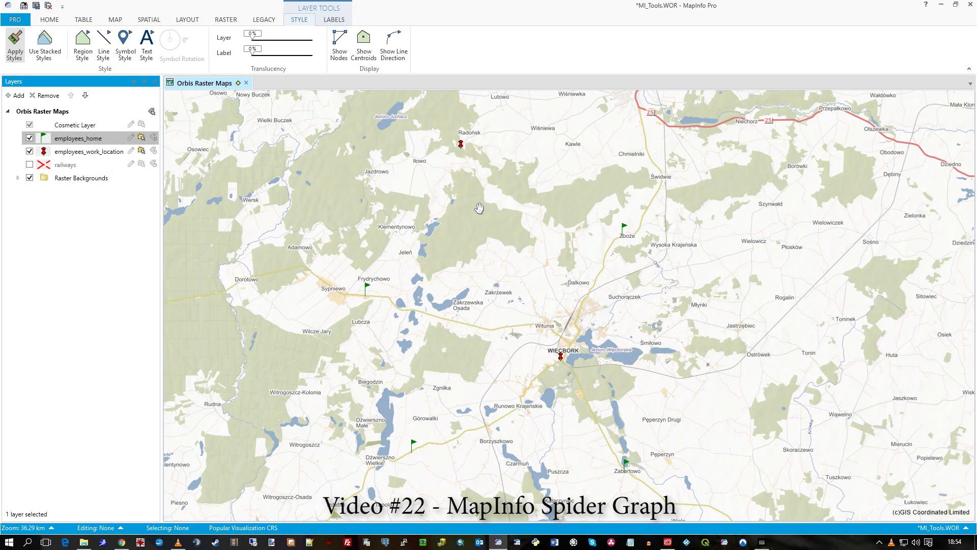
Check the product version information and the list of running tool extensions, then close the list.
{"action": "left_click", "coordinate": [16, 20]}
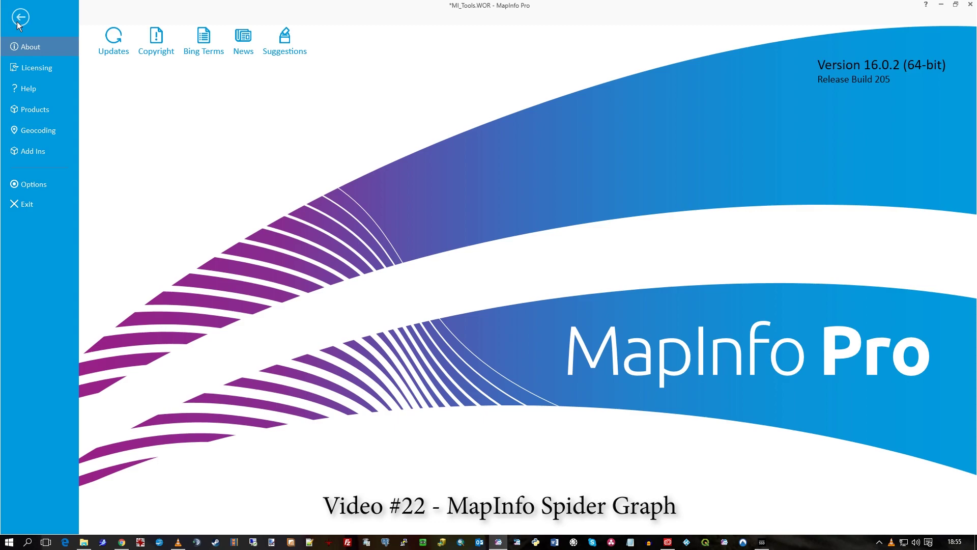
{"action": "left_click", "coordinate": [21, 18]}
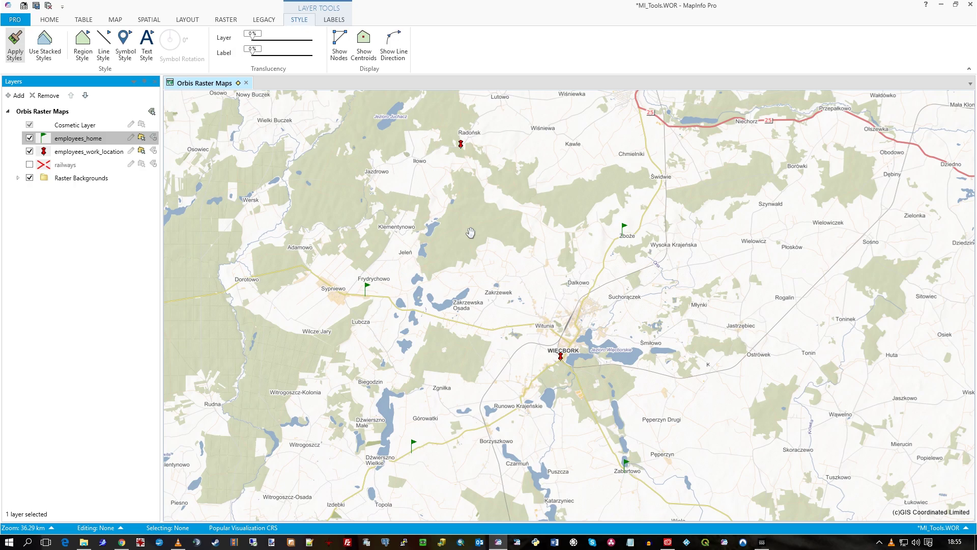
{"action": "left_click", "coordinate": [49, 21]}
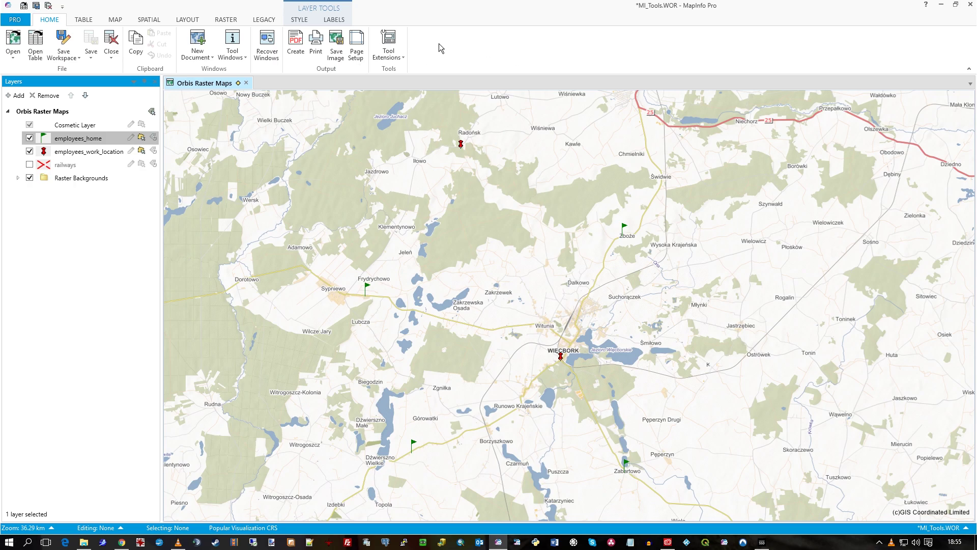
{"action": "left_click", "coordinate": [403, 54]}
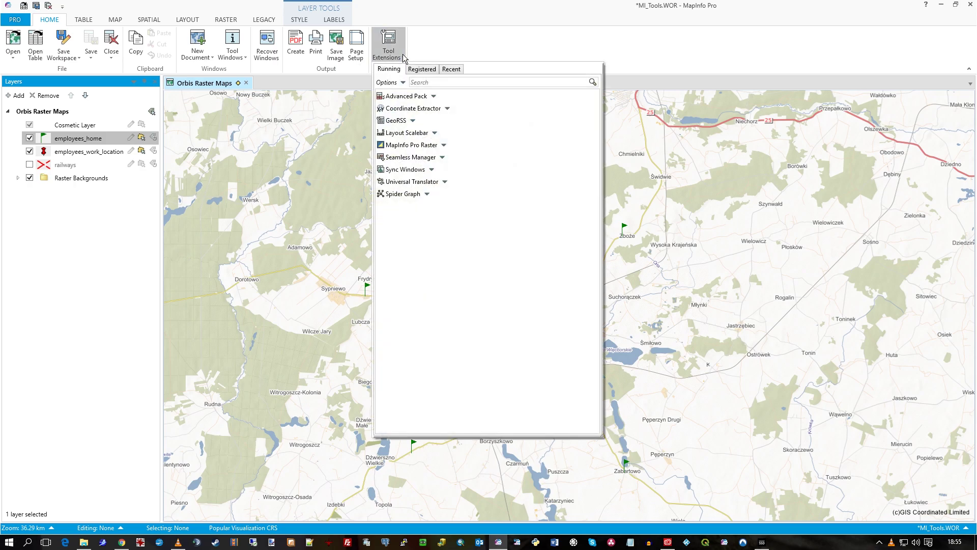
{"action": "mouse_move", "coordinate": [407, 198]}
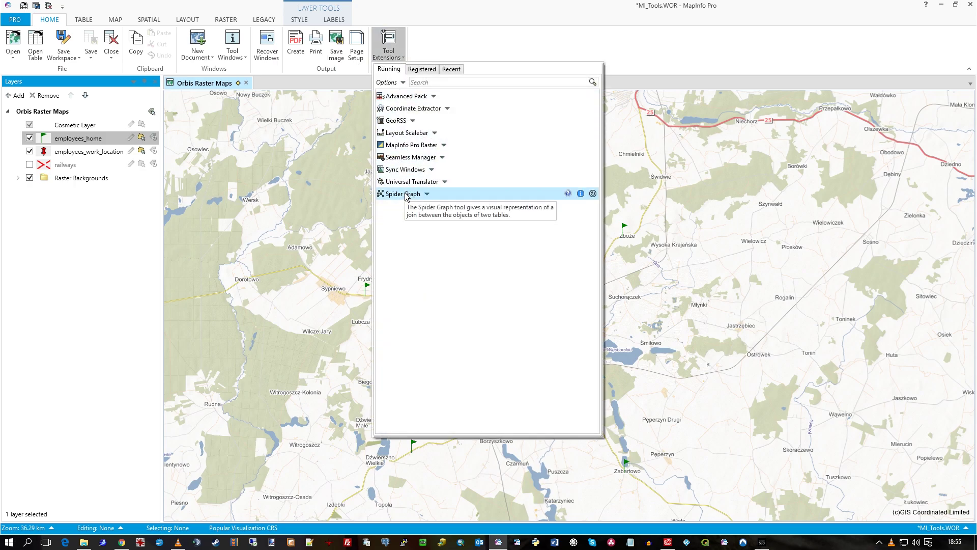
{"action": "left_click", "coordinate": [429, 44]}
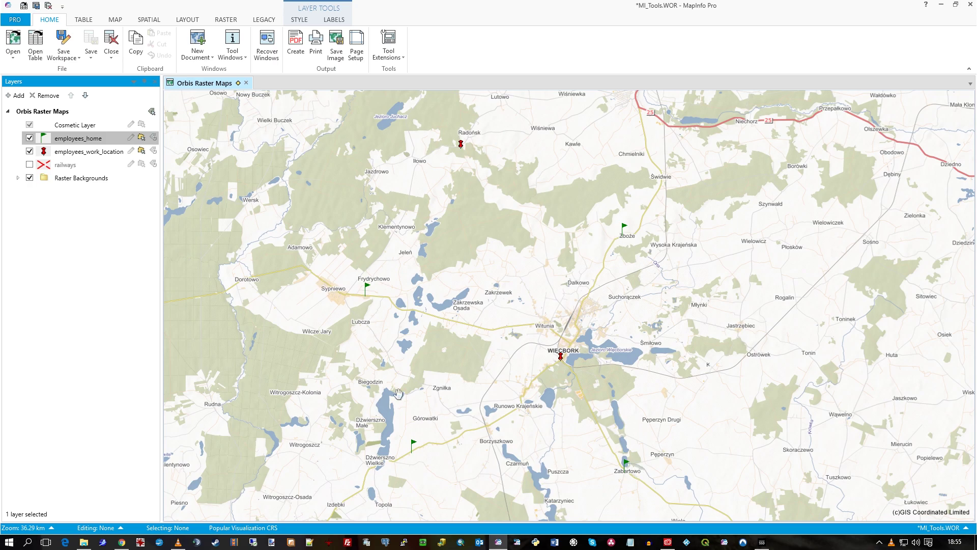
Read unique_id for the Radońsk and Więcbork work pins and several home flags, then move the Info window aside.
{"action": "left_click", "coordinate": [75, 153]}
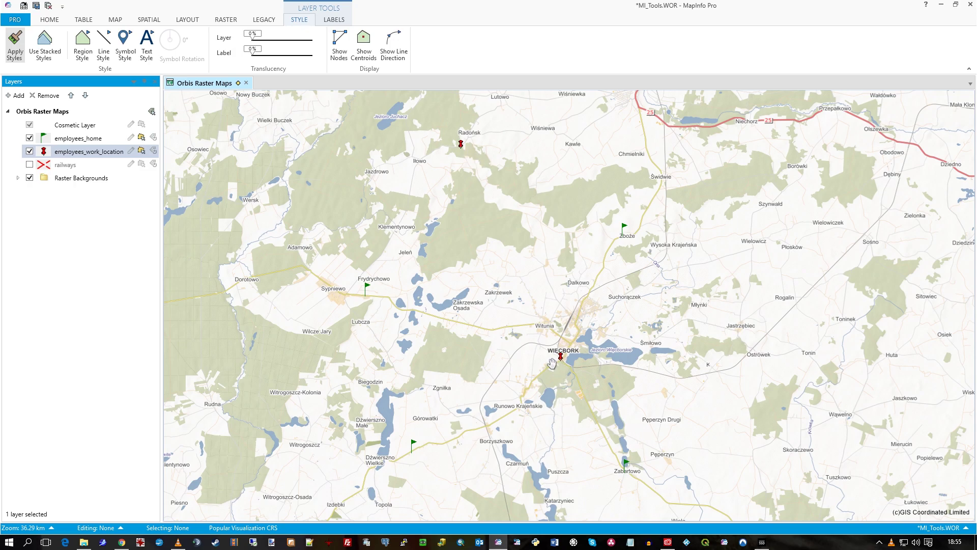
{"action": "left_click", "coordinate": [113, 20]}
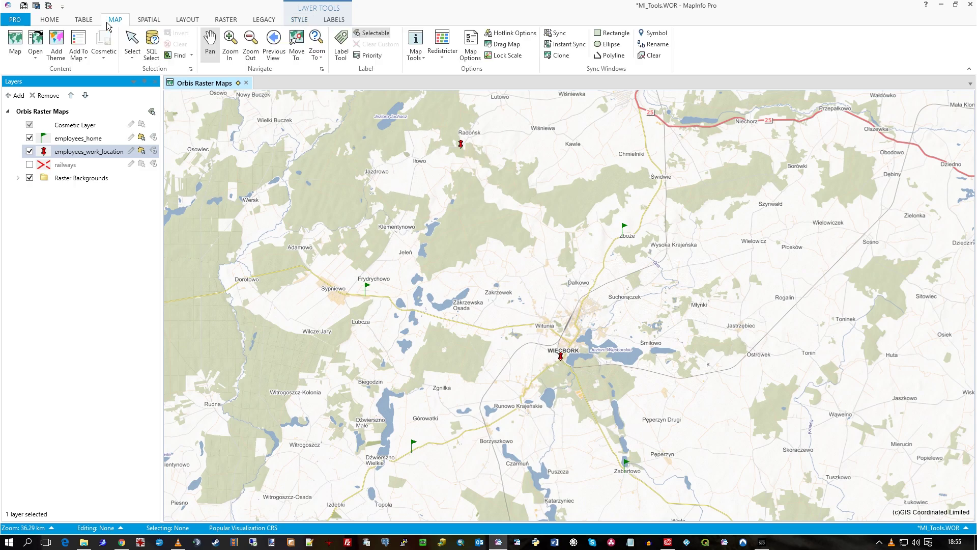
{"action": "left_click", "coordinate": [416, 41]}
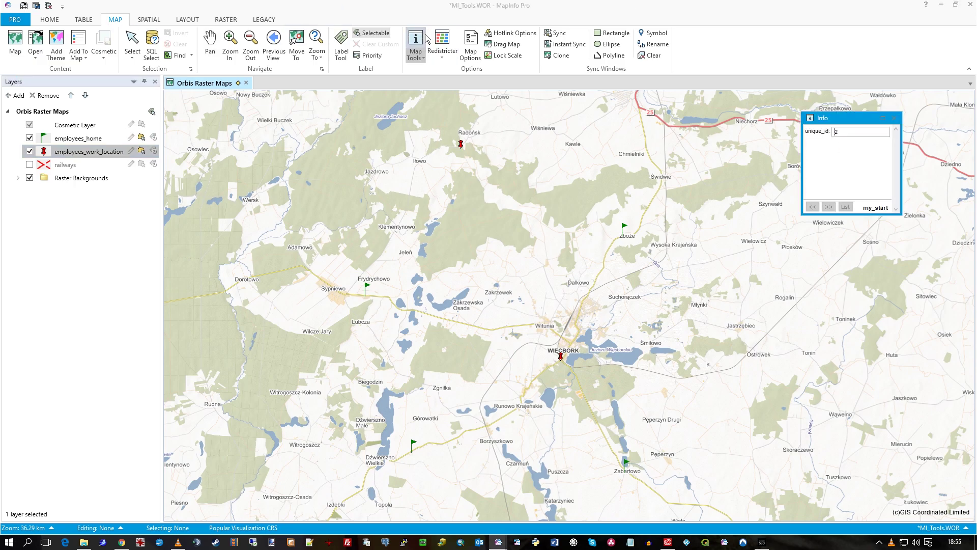
{"action": "left_click", "coordinate": [462, 144]}
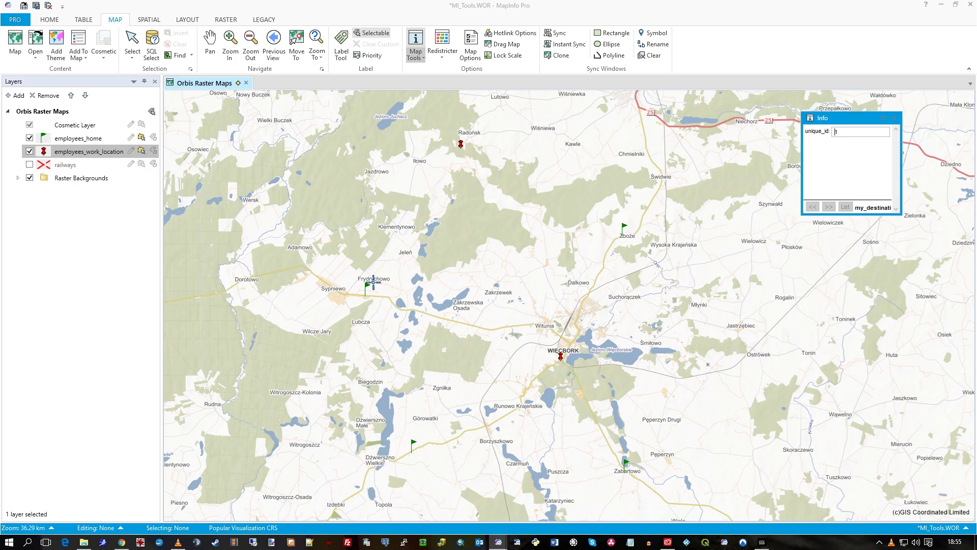
{"action": "left_click", "coordinate": [365, 294]}
{"action": "left_click", "coordinate": [561, 357]}
{"action": "left_click", "coordinate": [411, 449]}
{"action": "left_click", "coordinate": [626, 465]}
{"action": "left_click_drag", "start_coordinate": [862, 120], "coordinate": [891, 157]}
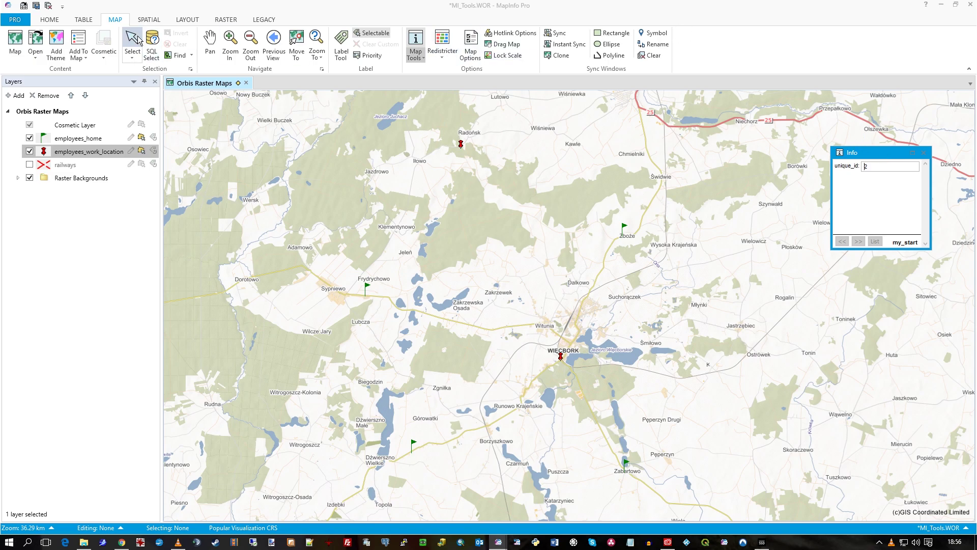
Launch the Spider Graph tool from the running tool extensions.
{"action": "left_click", "coordinate": [59, 21]}
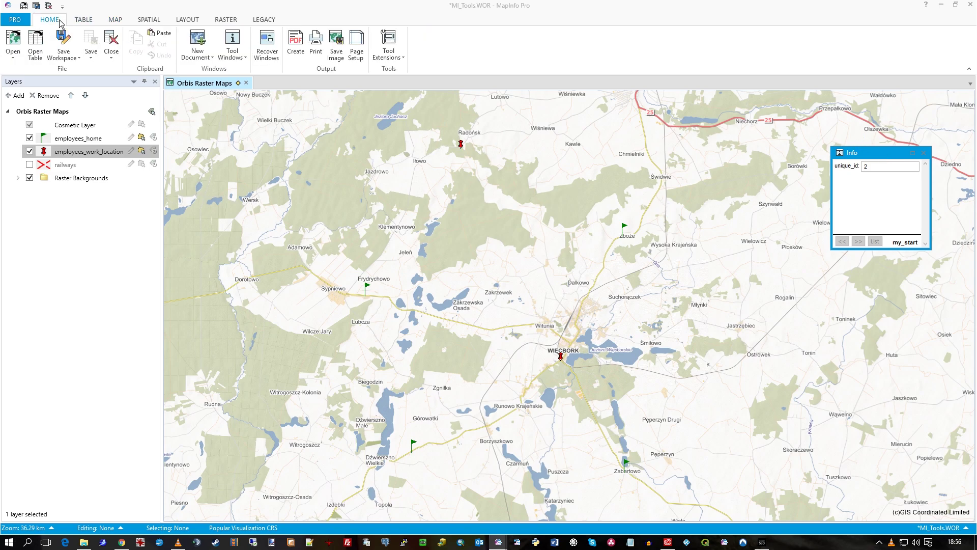
{"action": "left_click", "coordinate": [393, 57]}
{"action": "left_click", "coordinate": [413, 199]}
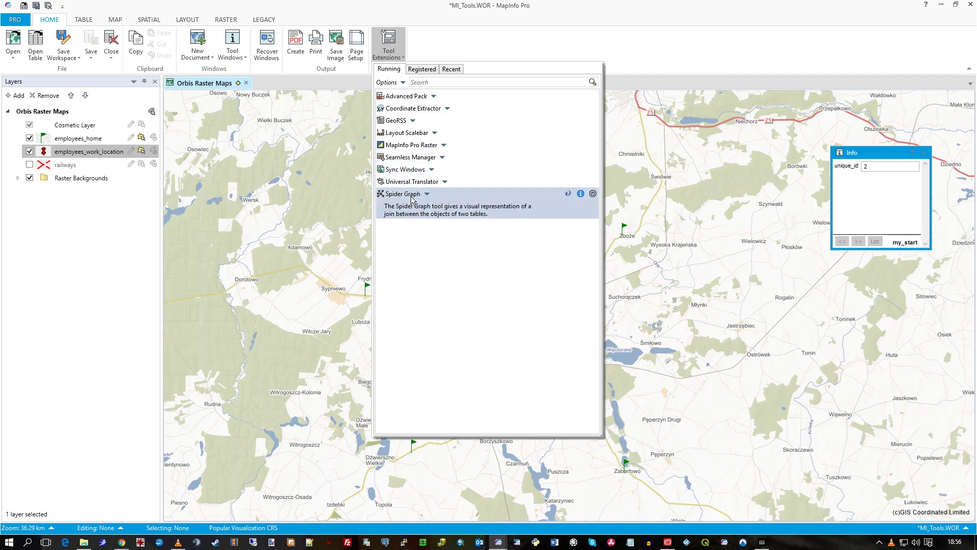
{"action": "double_click", "coordinate": [411, 204]}
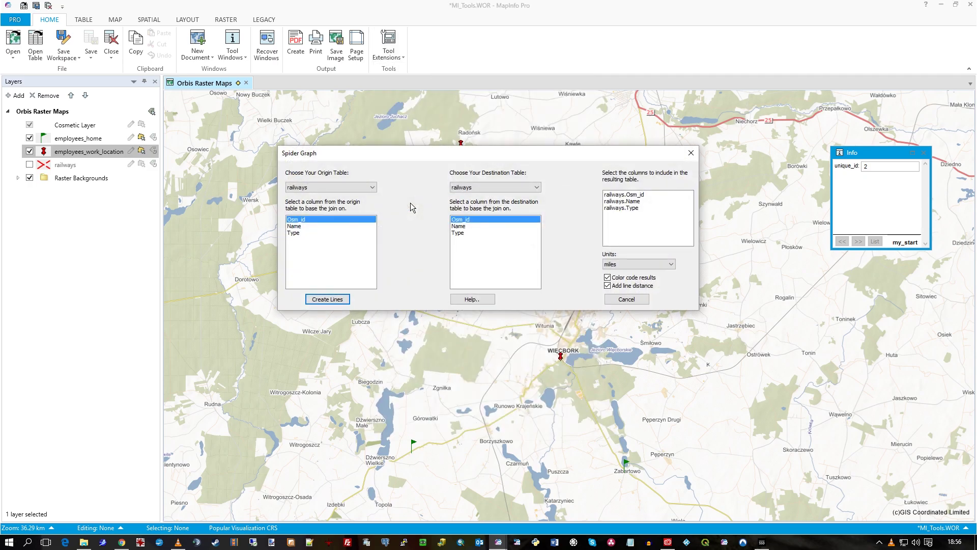
Set Spider Graph origin to my_start and destination to my_destination, then create the lines.
{"action": "left_click", "coordinate": [348, 187]}
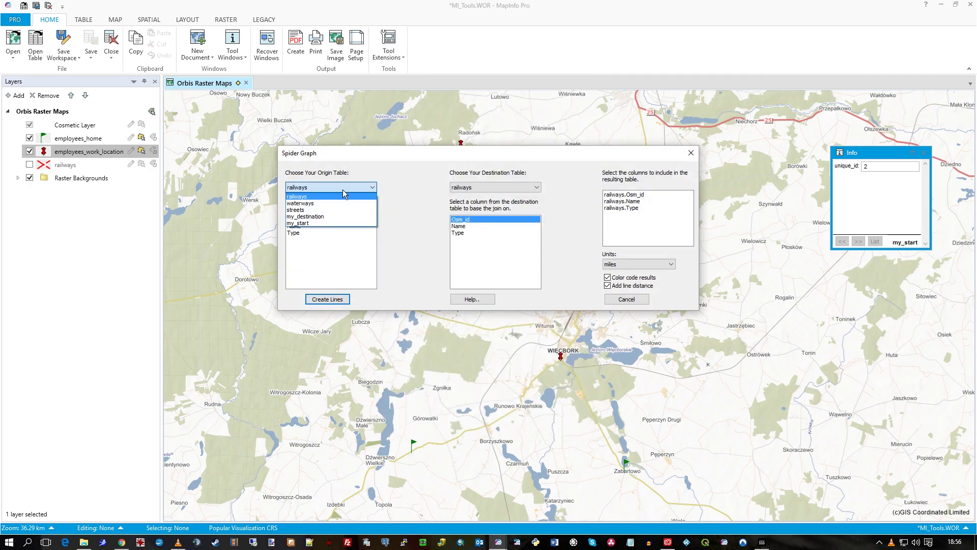
{"action": "left_click", "coordinate": [334, 217]}
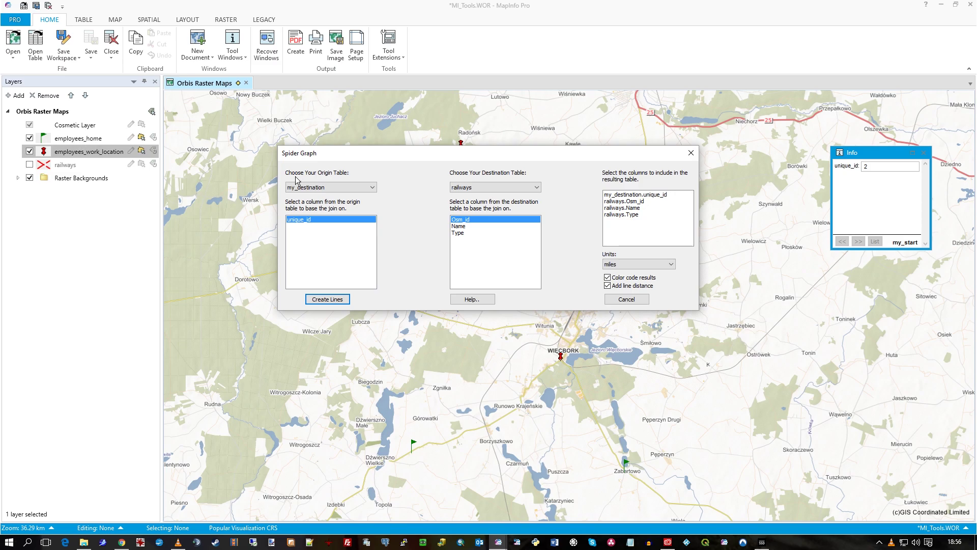
{"action": "left_click", "coordinate": [496, 186]}
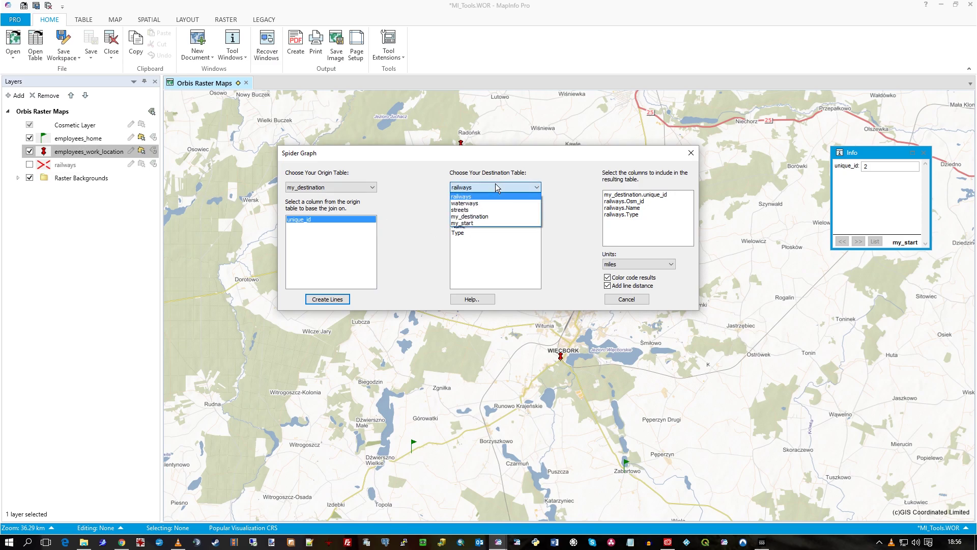
{"action": "left_click", "coordinate": [492, 220]}
{"action": "left_click", "coordinate": [343, 184]}
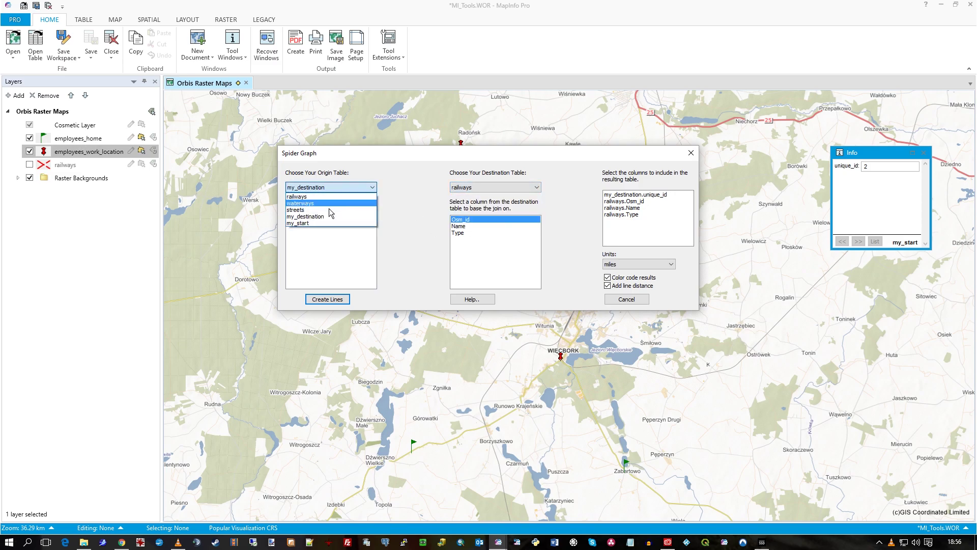
{"action": "left_click", "coordinate": [325, 219]}
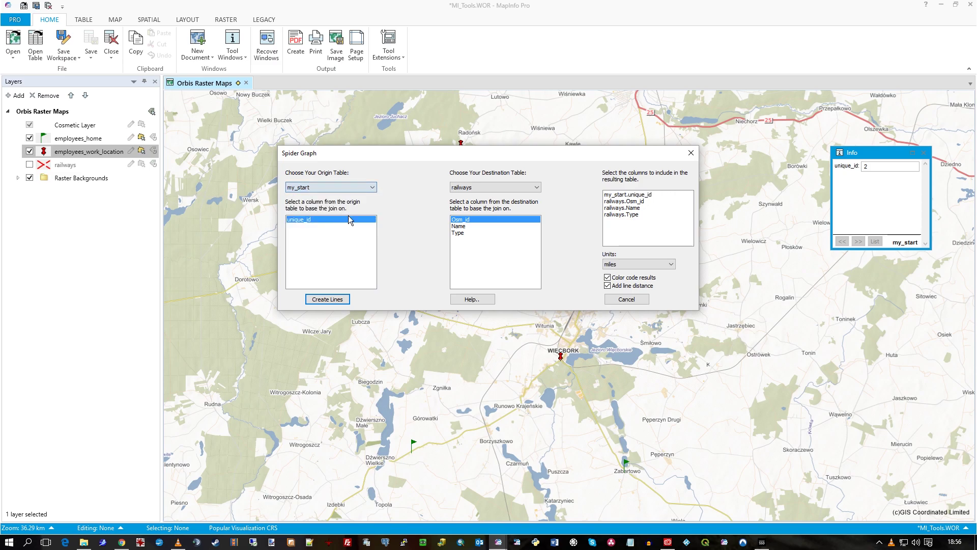
{"action": "left_click", "coordinate": [490, 187]}
{"action": "left_click", "coordinate": [500, 216]}
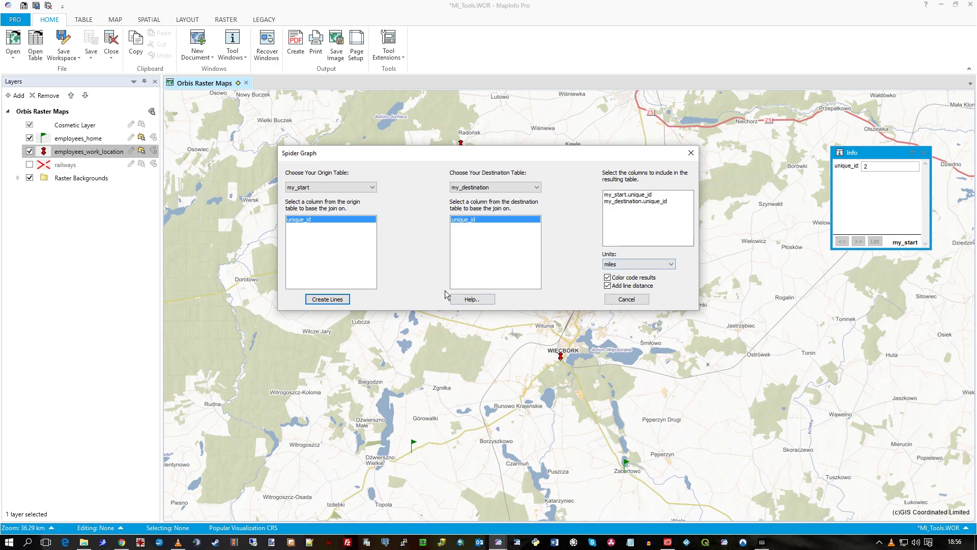
{"action": "left_click", "coordinate": [329, 302]}
Save the spider-graph lines as mylines.TAB, overwriting the existing file.
{"action": "left_click", "coordinate": [334, 300]}
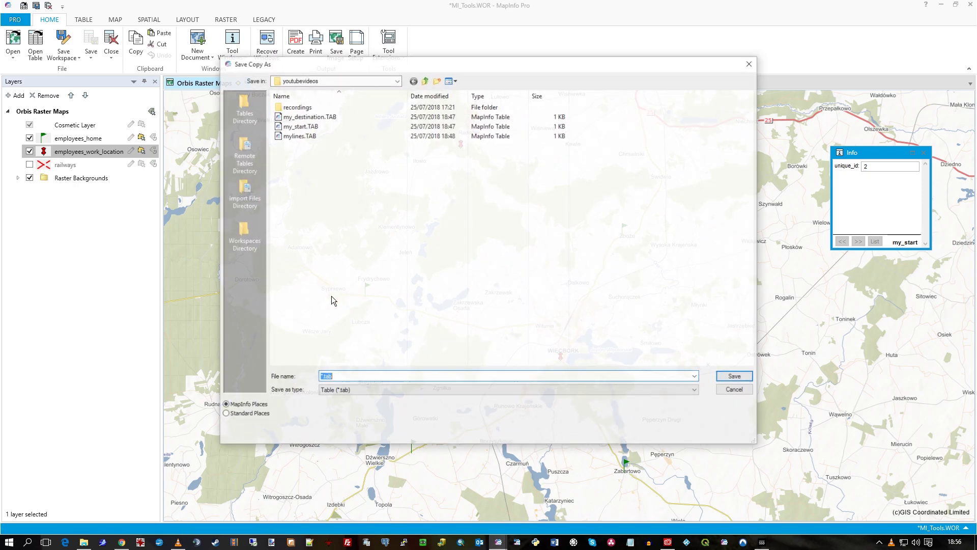
{"action": "left_click", "coordinate": [299, 135]}
{"action": "left_click", "coordinate": [736, 377]}
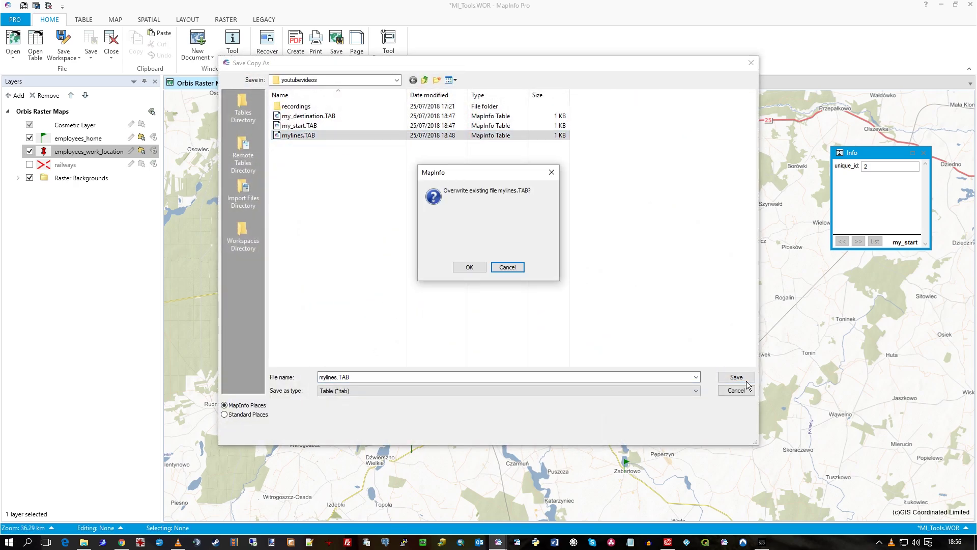
{"action": "left_click", "coordinate": [469, 266]}
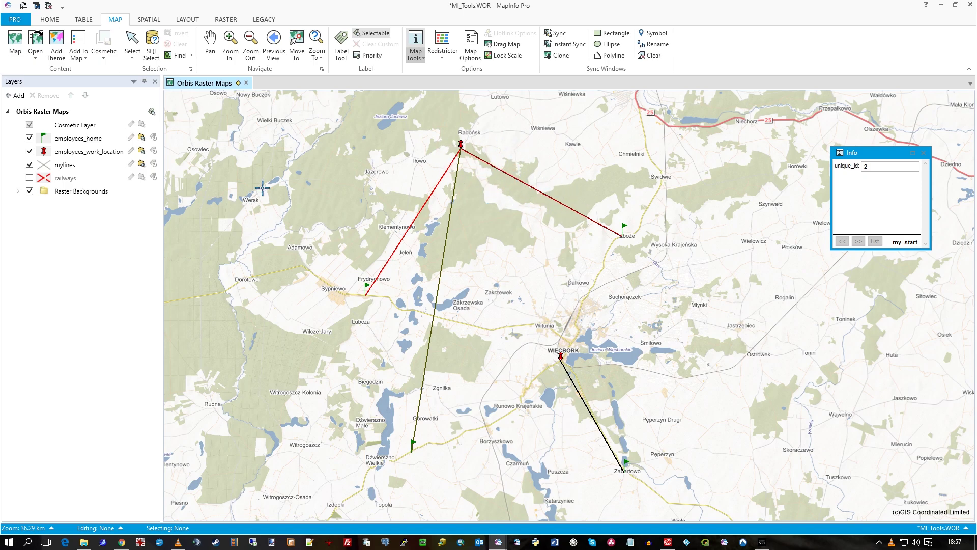
Browse the mylines table to check a line's length of 4.882864375 miles, then return to the map.
{"action": "left_click", "coordinate": [70, 167]}
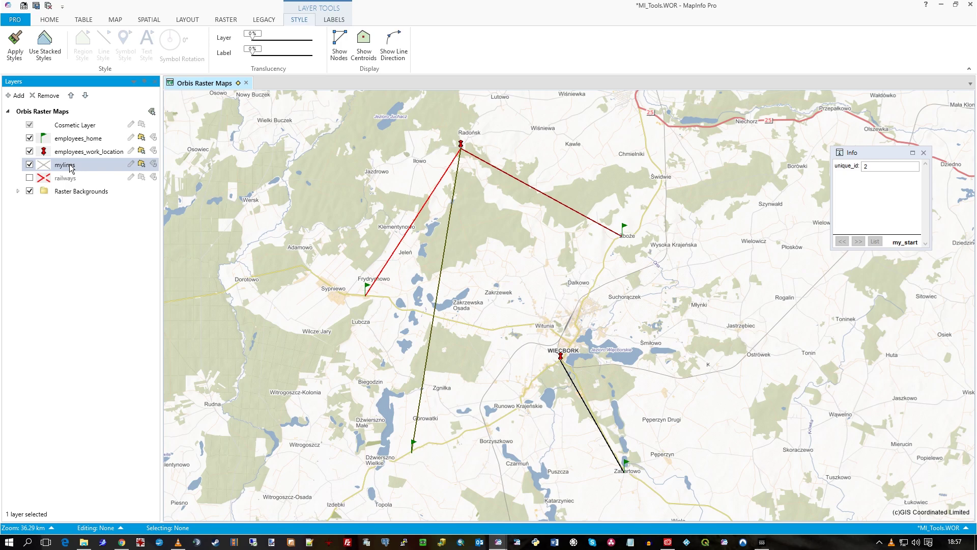
{"action": "right_click", "coordinate": [70, 167]}
{"action": "left_click", "coordinate": [94, 172]}
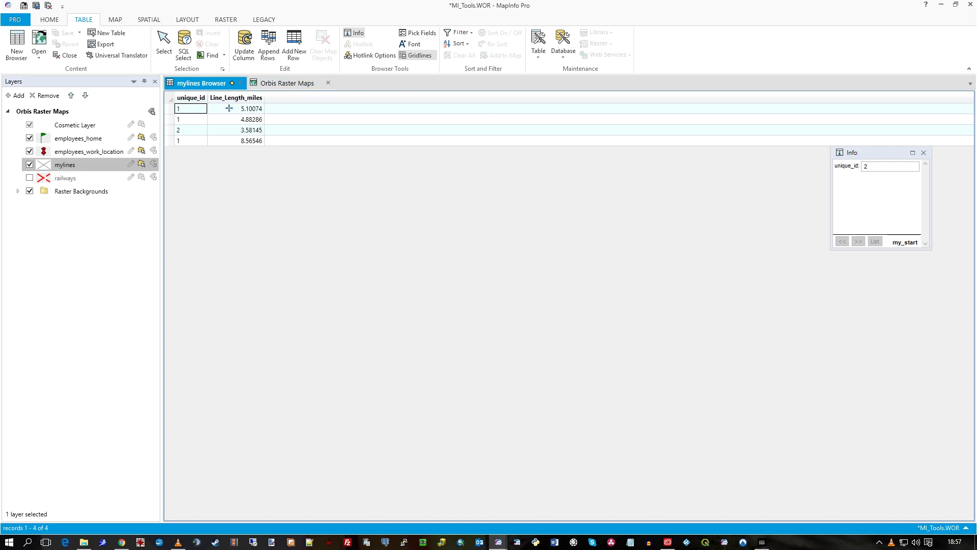
{"action": "left_click", "coordinate": [253, 116]}
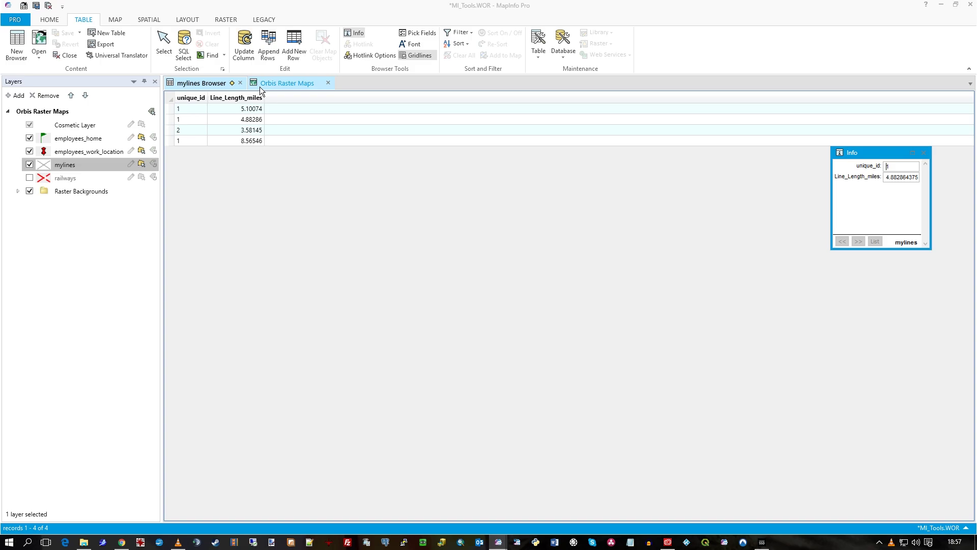
{"action": "left_click", "coordinate": [283, 85]}
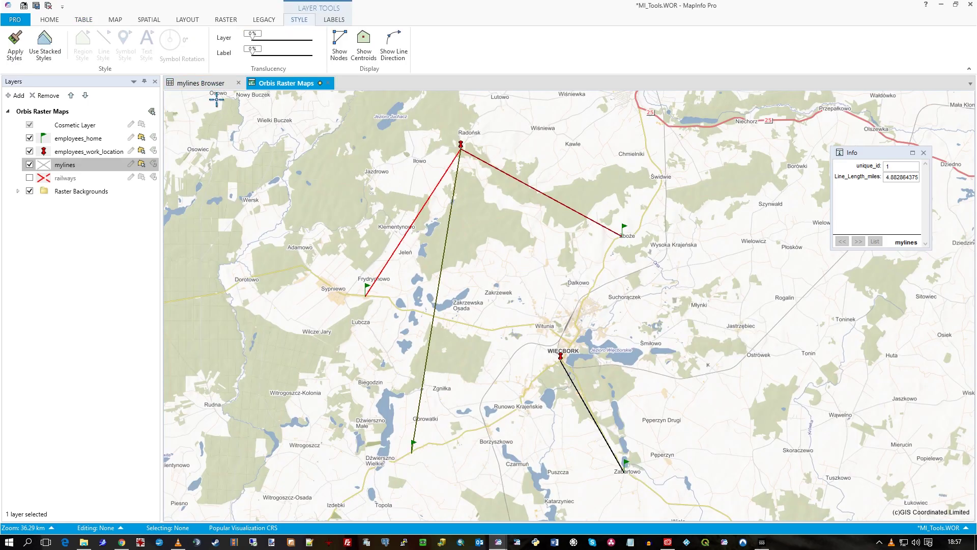
Label the mylines layer with Line_Length_miles and turn on its automatic labels.
{"action": "double_click", "coordinate": [65, 165]}
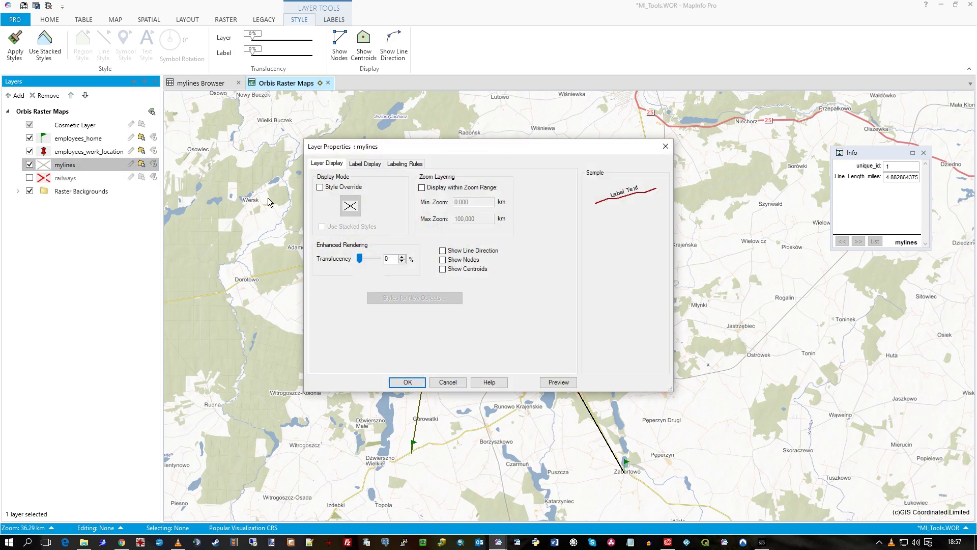
{"action": "left_click", "coordinate": [376, 164]}
{"action": "left_click", "coordinate": [441, 198]}
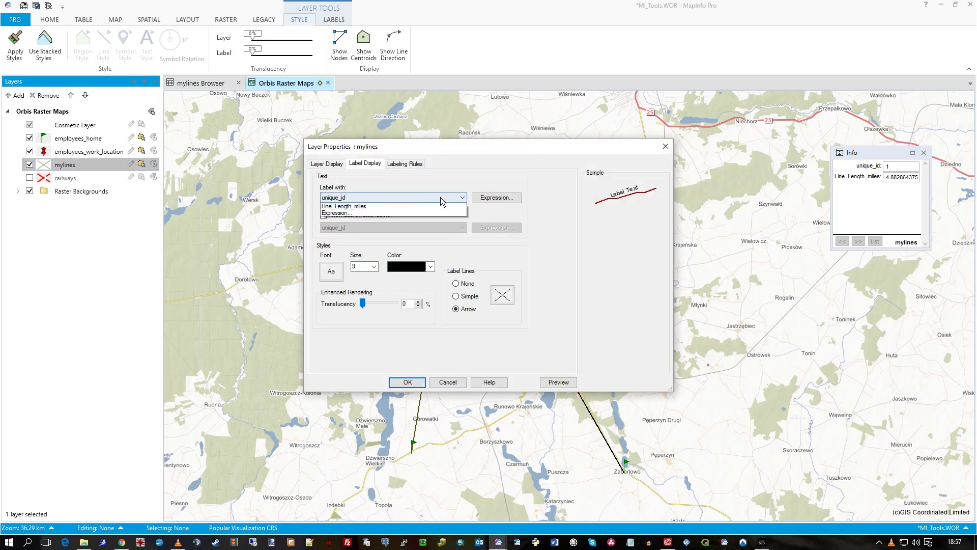
{"action": "left_click", "coordinate": [416, 215]}
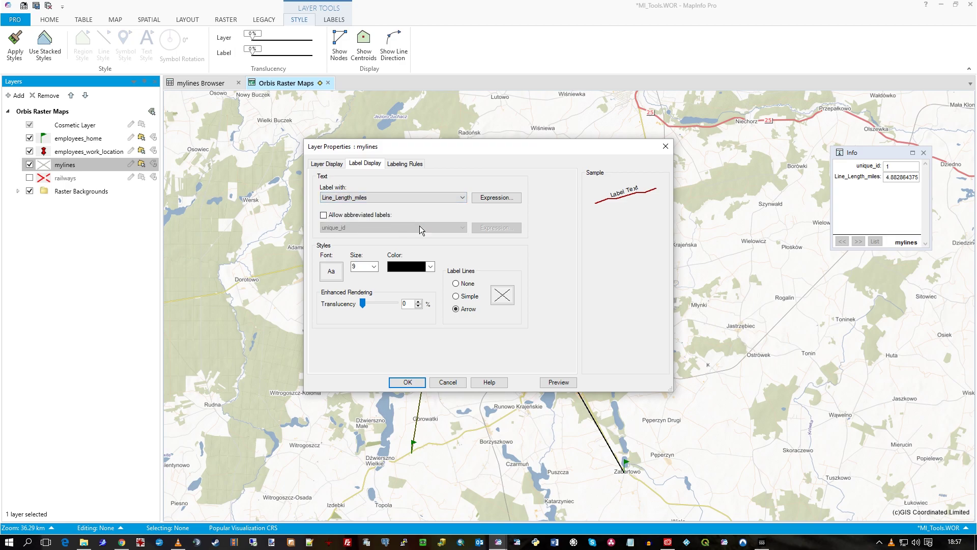
{"action": "left_click", "coordinate": [409, 382]}
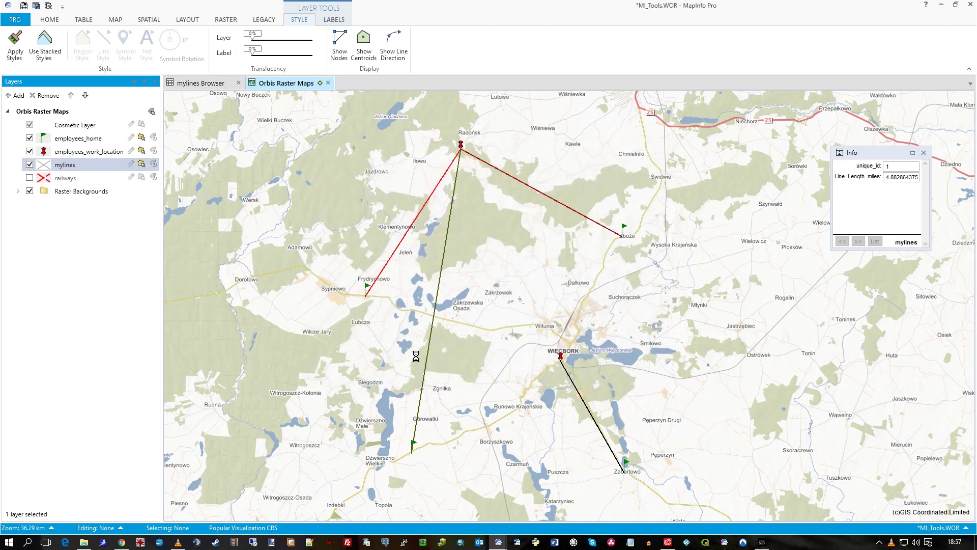
{"action": "left_click", "coordinate": [153, 166]}
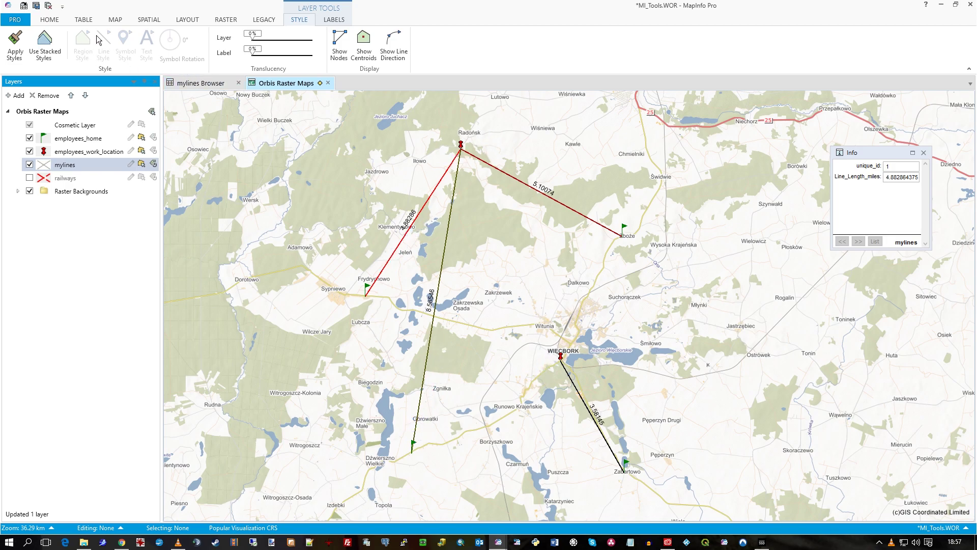
{"action": "left_click", "coordinate": [83, 20]}
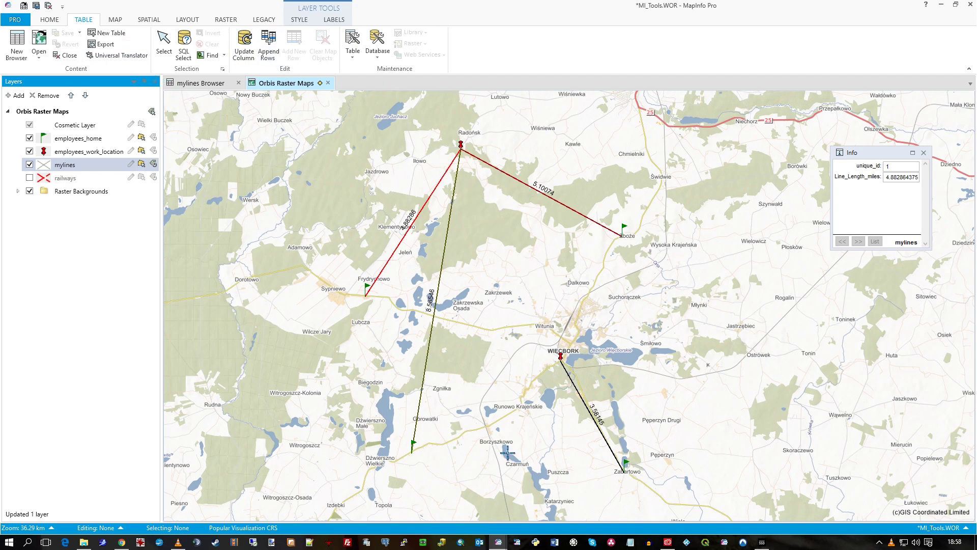
Zoom the map out to a 72.59 km scale to show the whole labelled spider graph.
{"action": "left_click", "coordinate": [116, 21]}
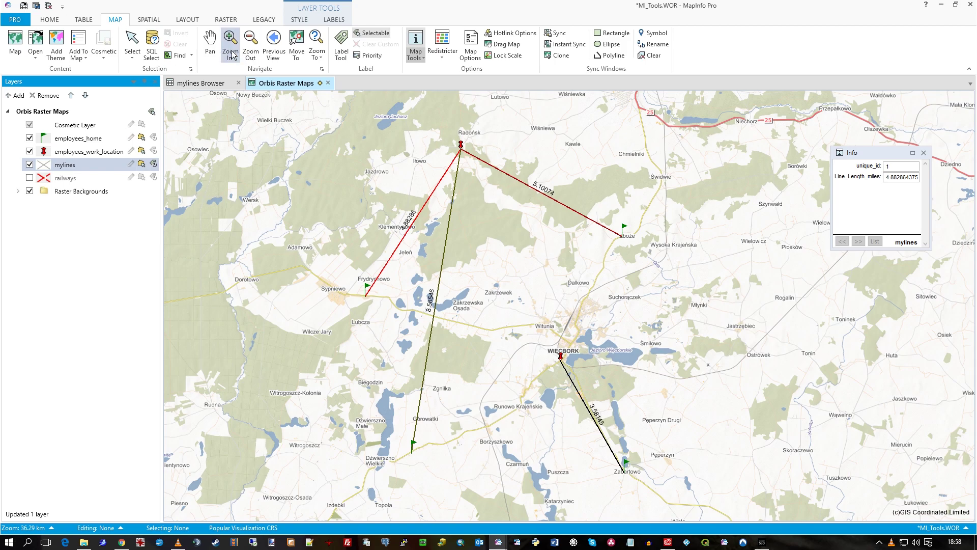
{"action": "left_click", "coordinate": [230, 53]}
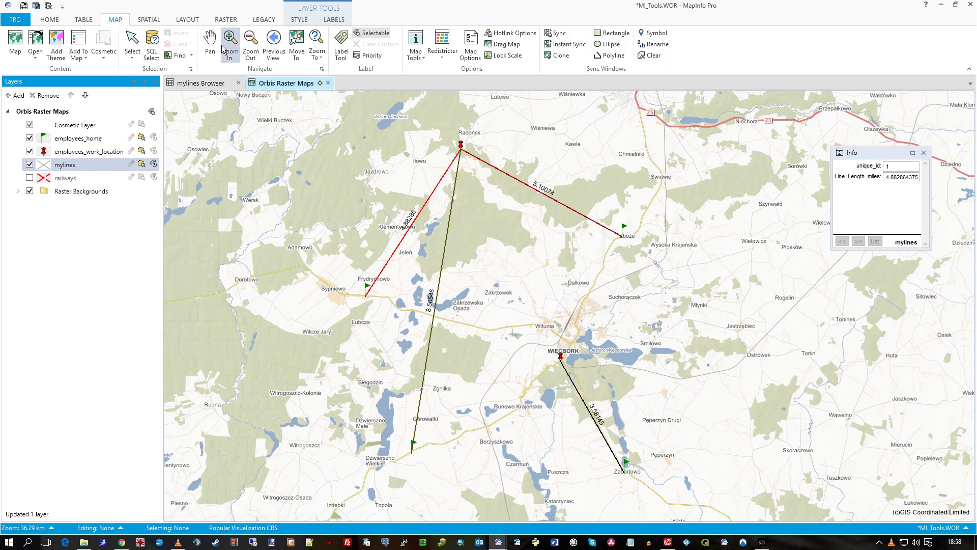
{"action": "left_click", "coordinate": [251, 51]}
{"action": "left_click", "coordinate": [550, 325]}
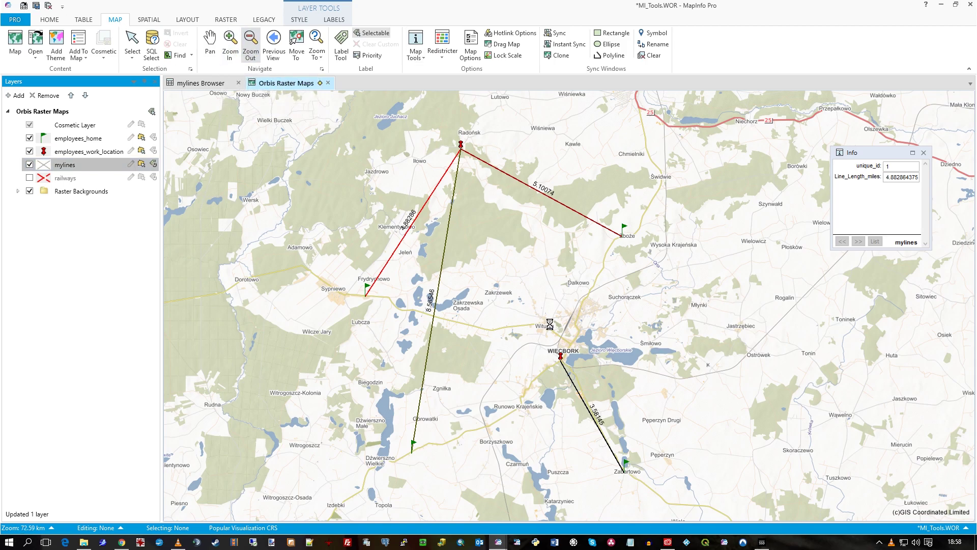